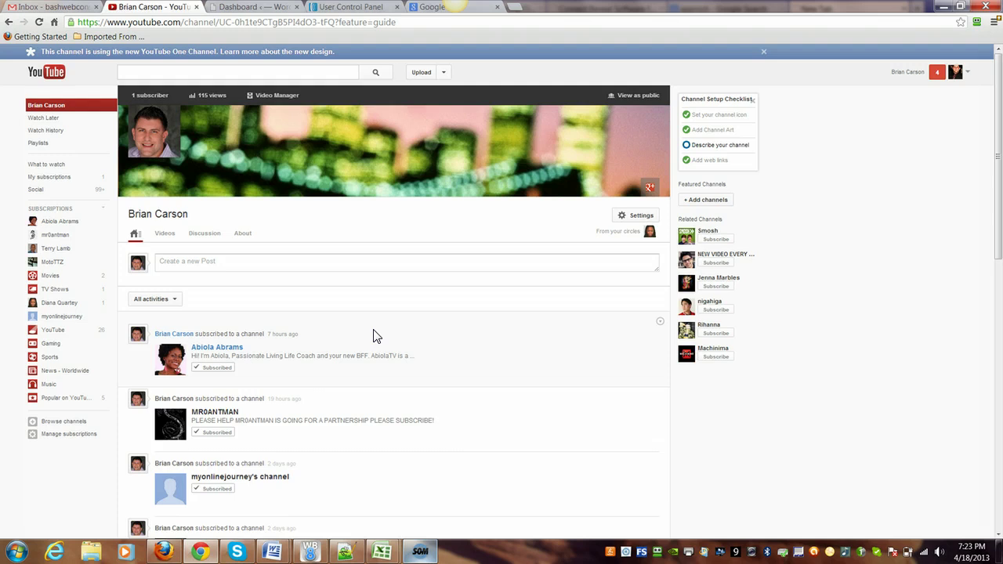
Step: Switch from the YouTube channel page to the Google tab in Chrome
click(448, 401)
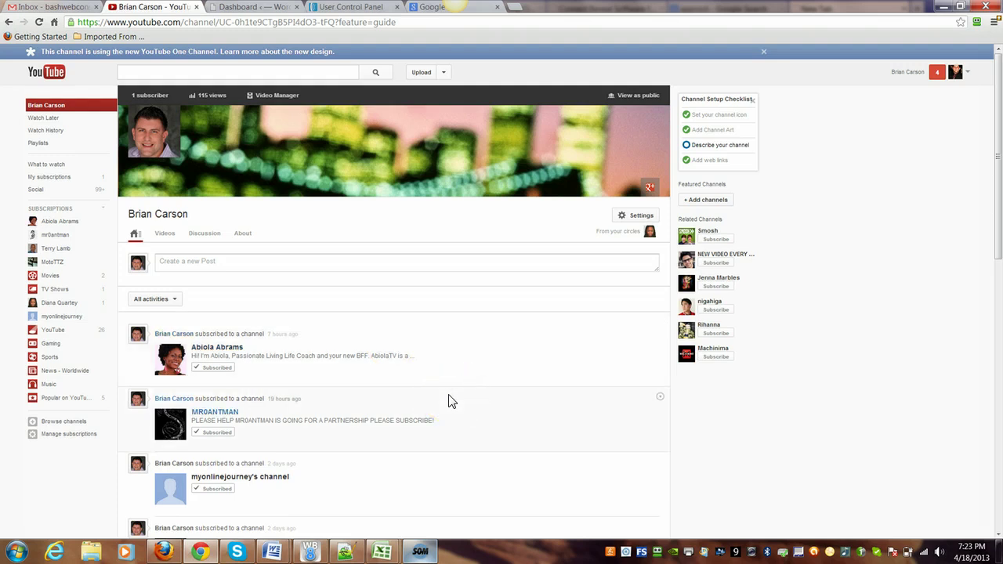
Step: Run a Google web search for 'jing'
click(423, 7)
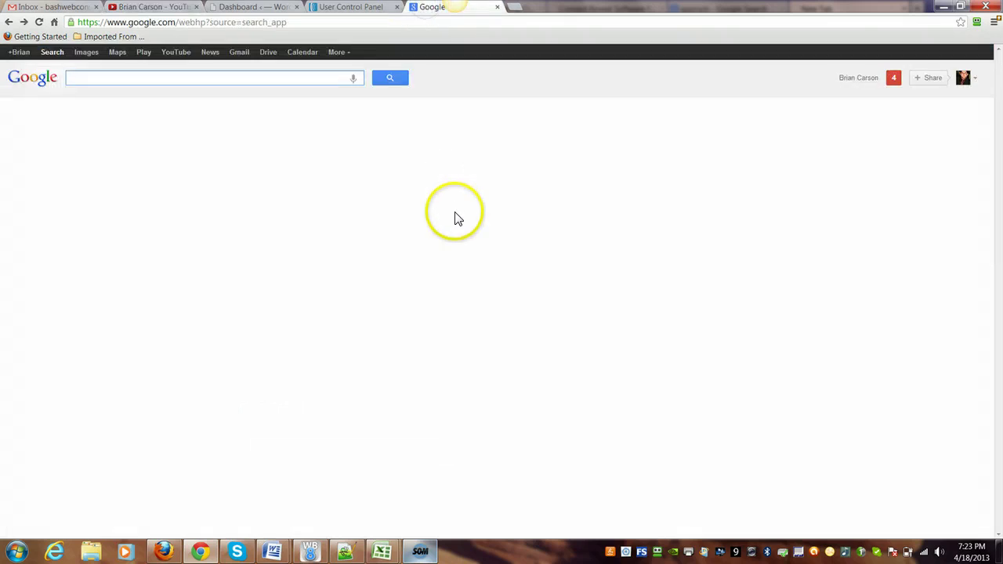
click(314, 79)
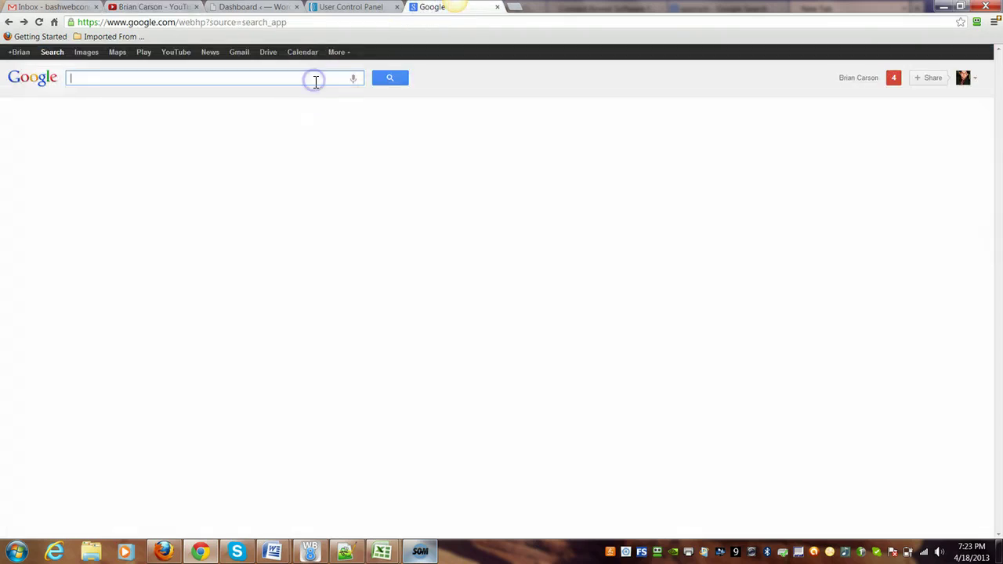
text(jing)
key(Return)
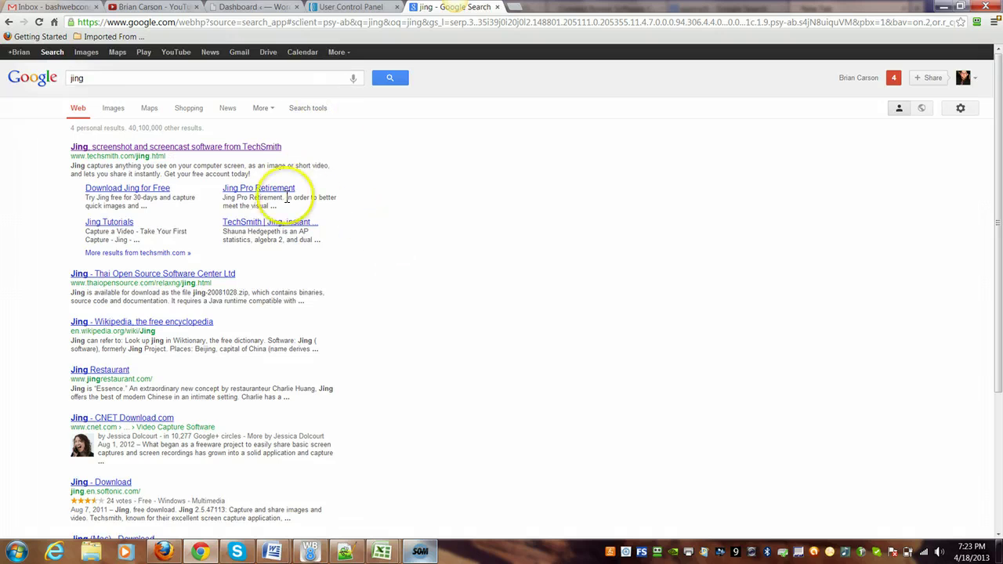
Step: Open the 'Jing - screenshot and screencast software from TechSmith' result page
click(117, 148)
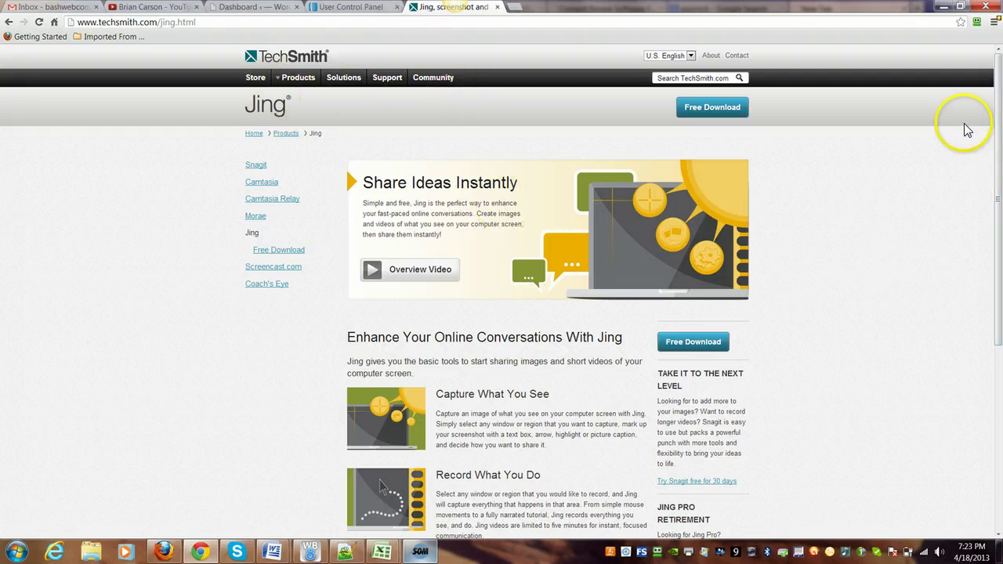
Step: Return to the Google home page and search for 'baseball'
click(54, 22)
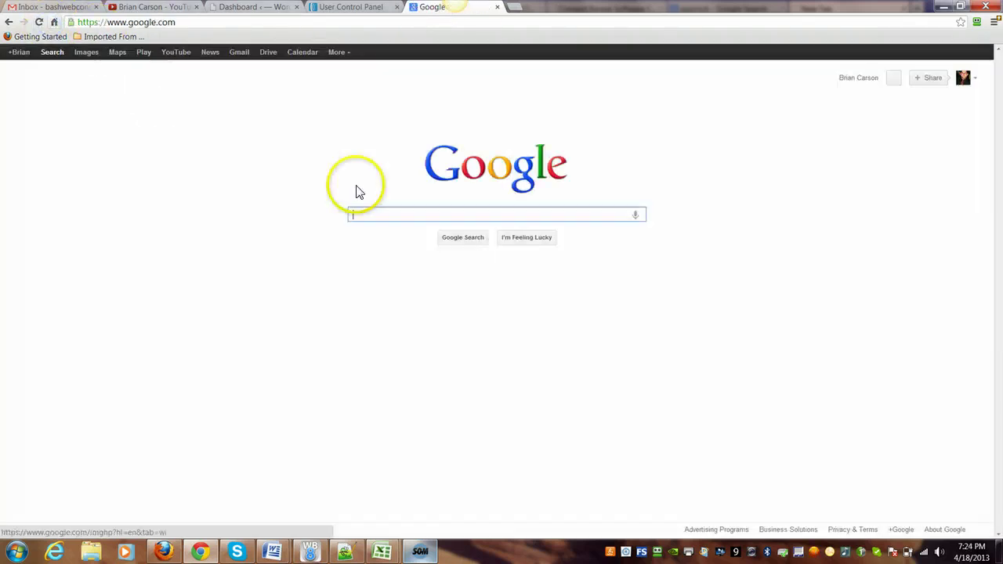
click(480, 216)
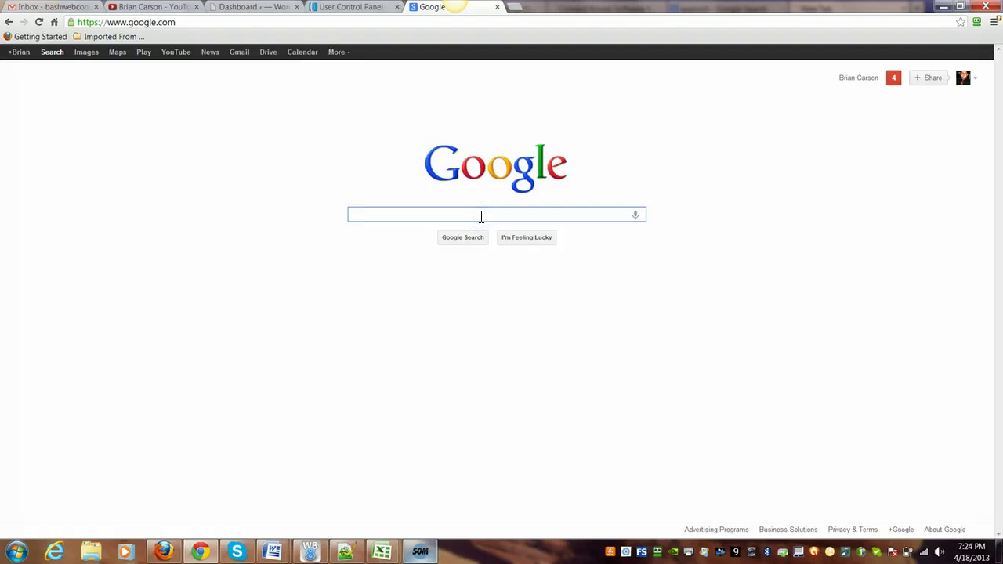
text(b)
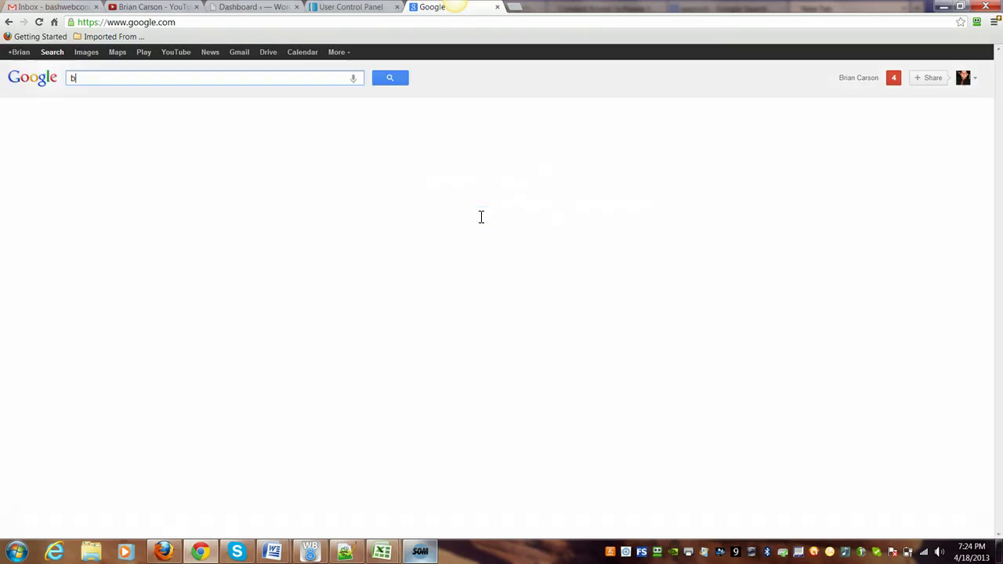
text(aseball)
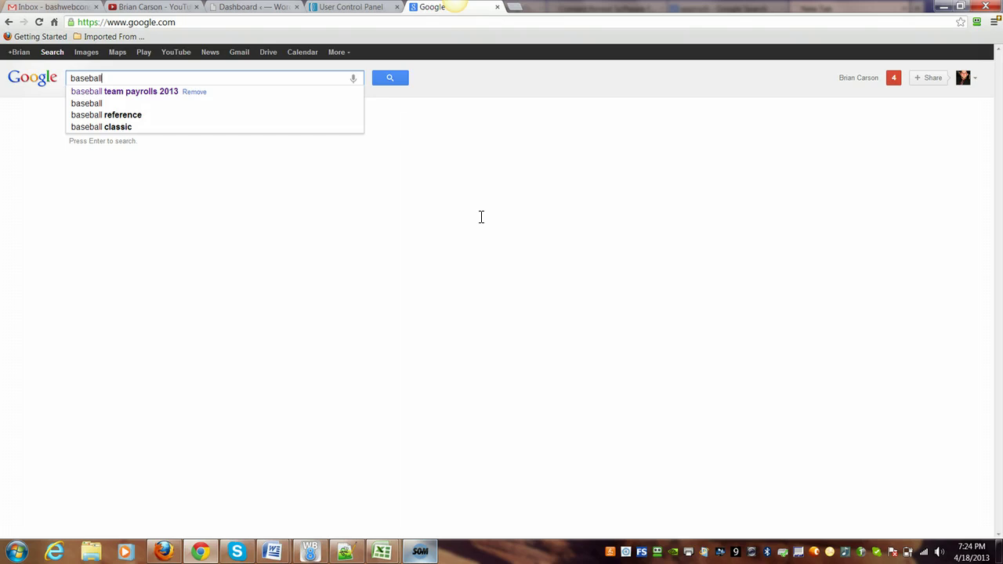
key(Return)
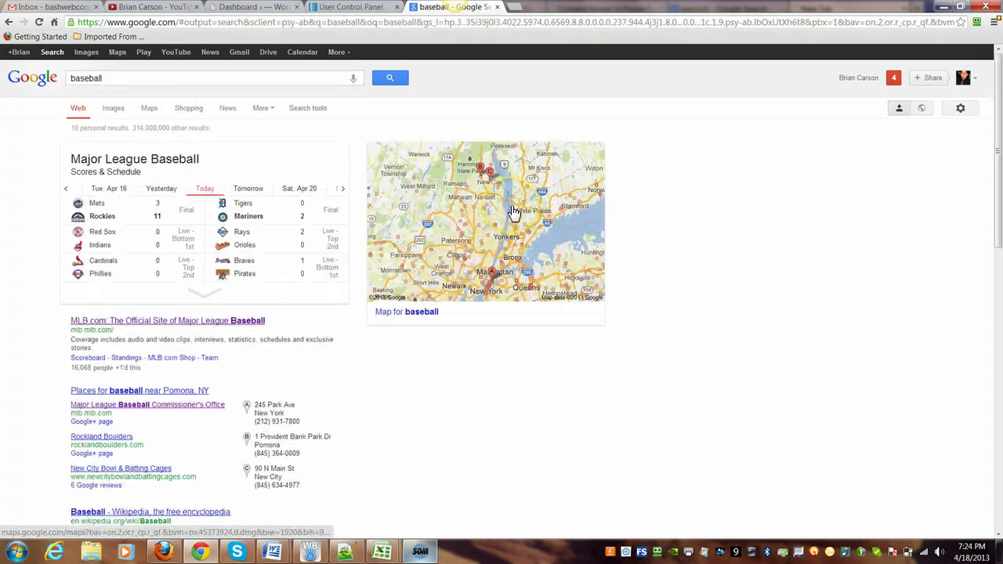
Step: Switch to Images results and scroll through the baseball thumbnails
click(114, 110)
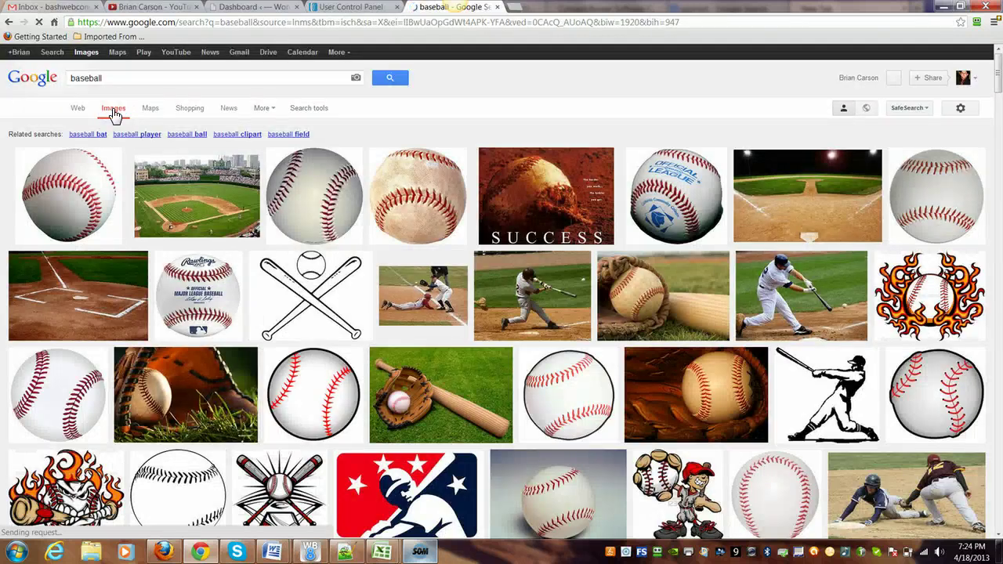
scroll(317, 218, down, 10)
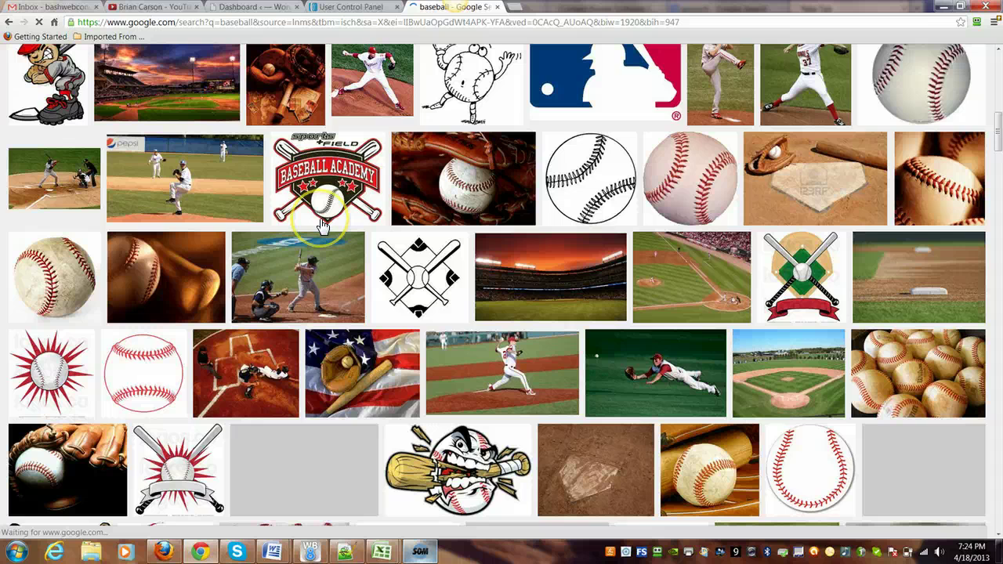
scroll(321, 226, down, 2)
scroll(321, 226, up, 12)
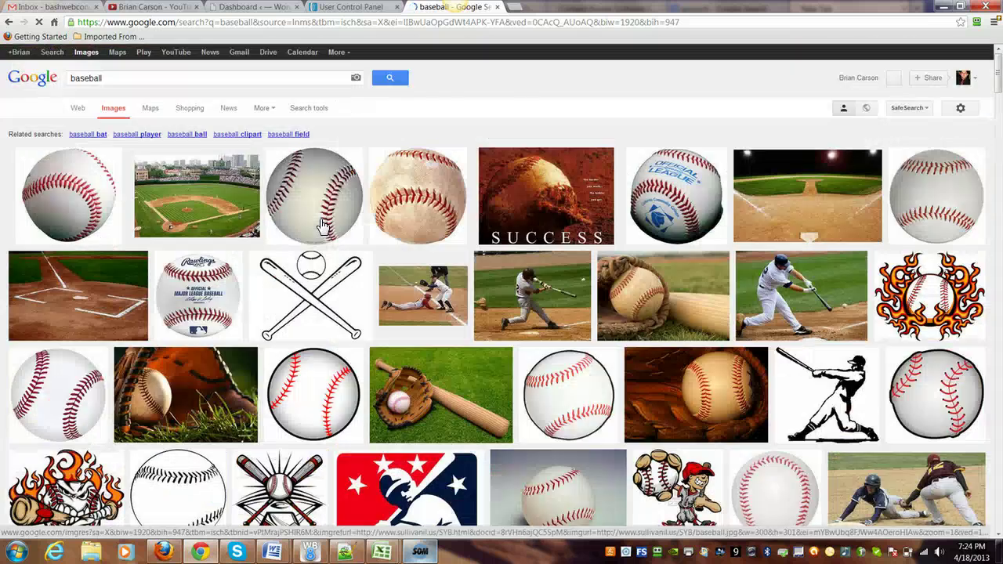
scroll(321, 226, down, 5)
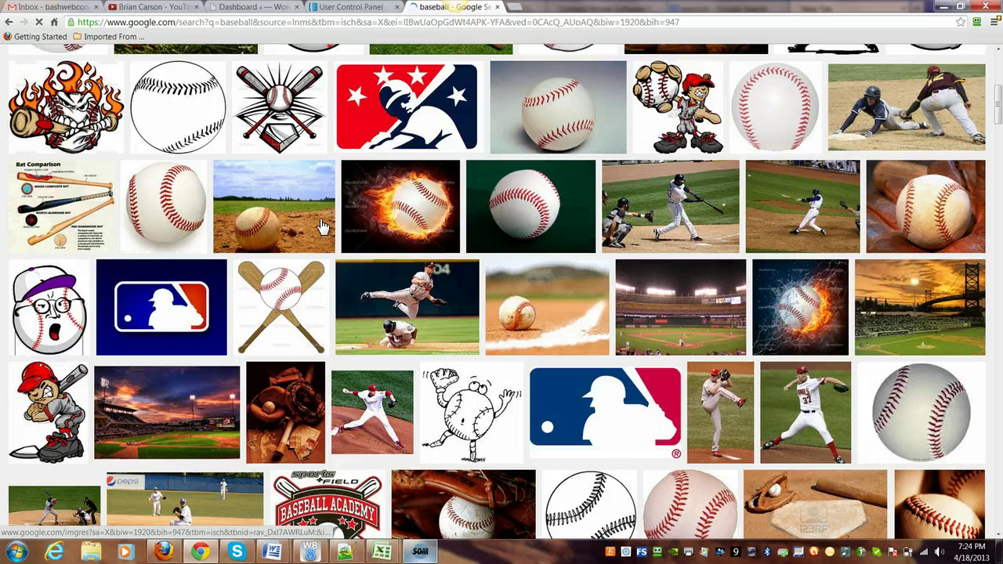
scroll(321, 227, up, 2)
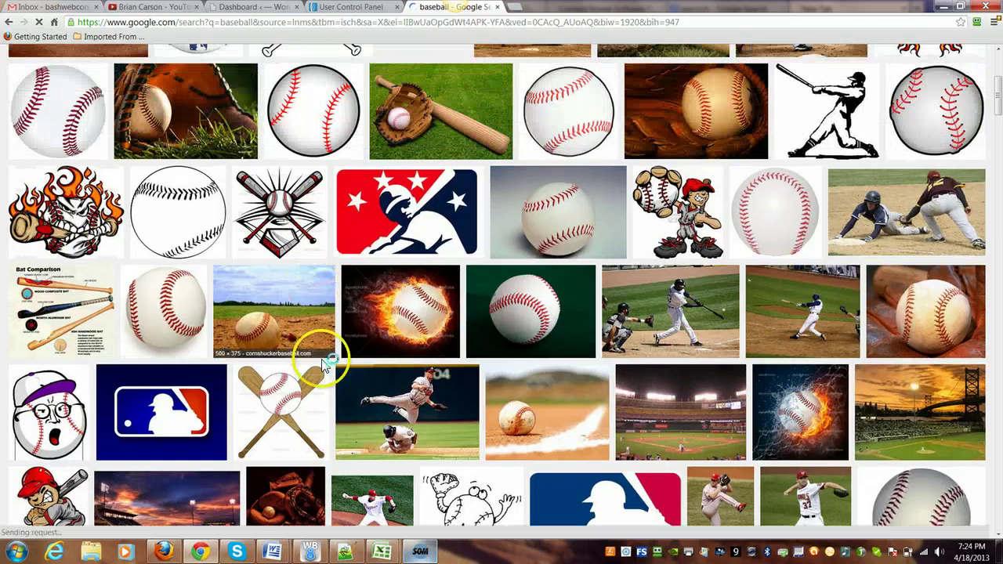
click(305, 329)
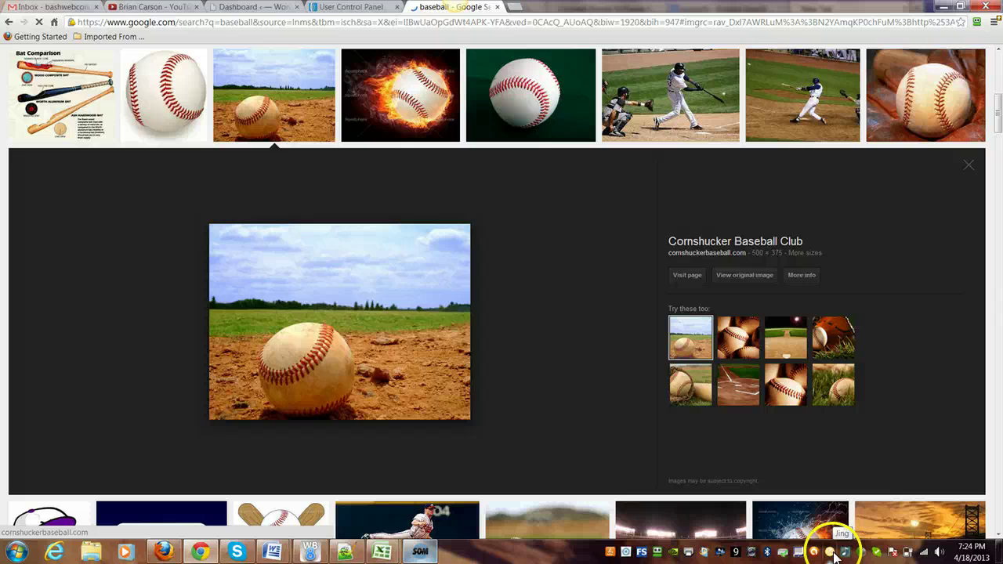
click(832, 557)
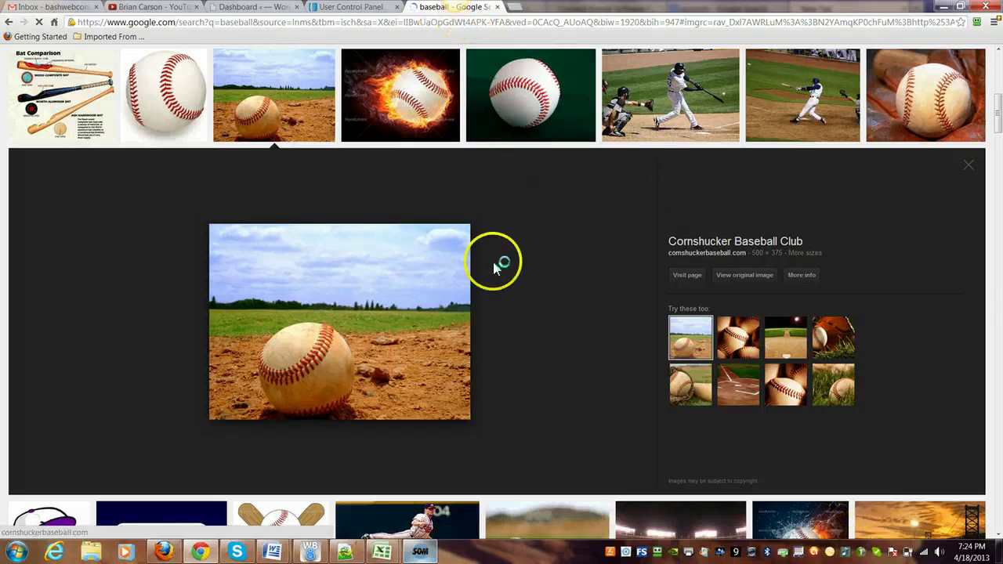
mouse_move(456, 7)
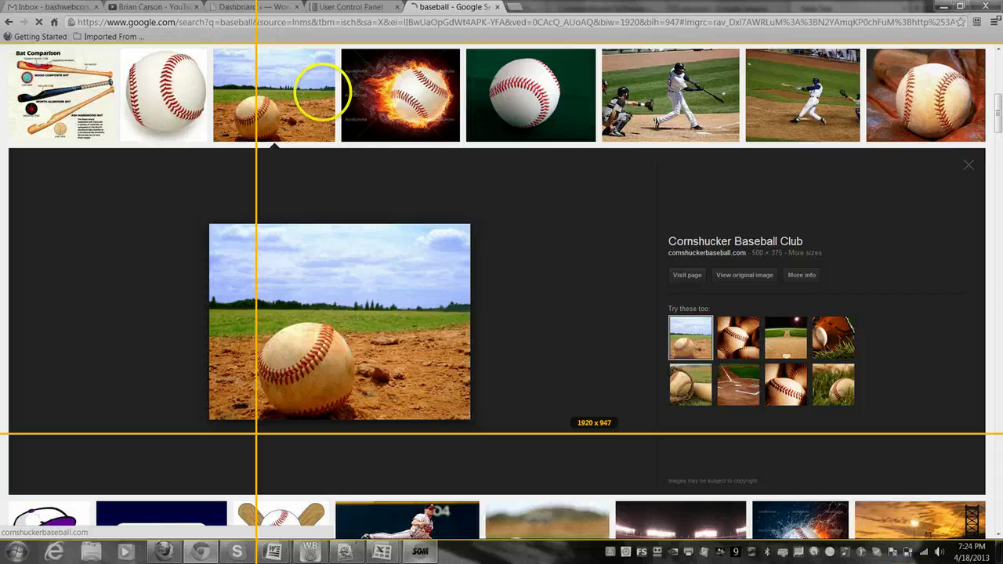
Step: Start a Jing capture and frame the baseball-in-the-dirt preview as a 494 x 365 area
key(Print)
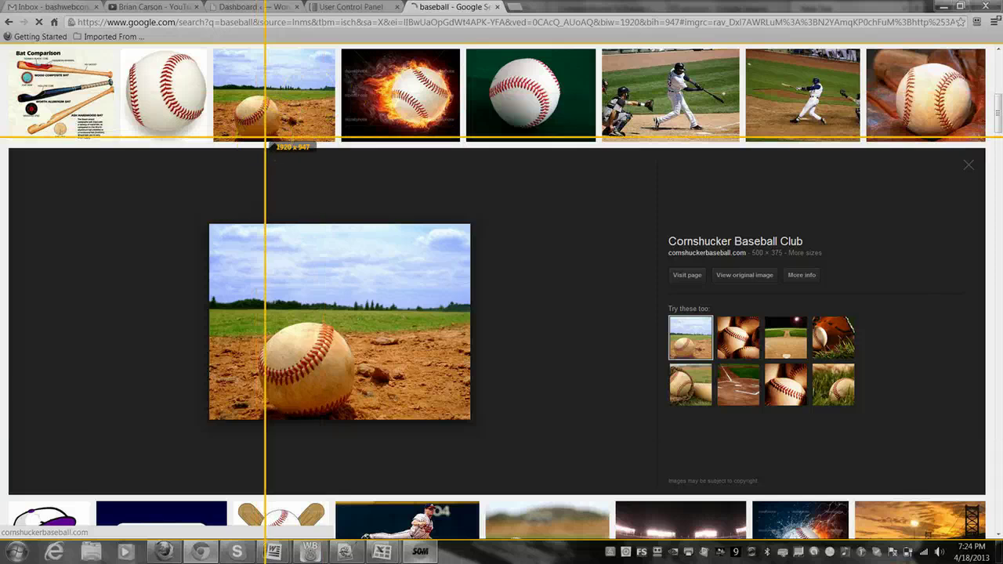
click(215, 242)
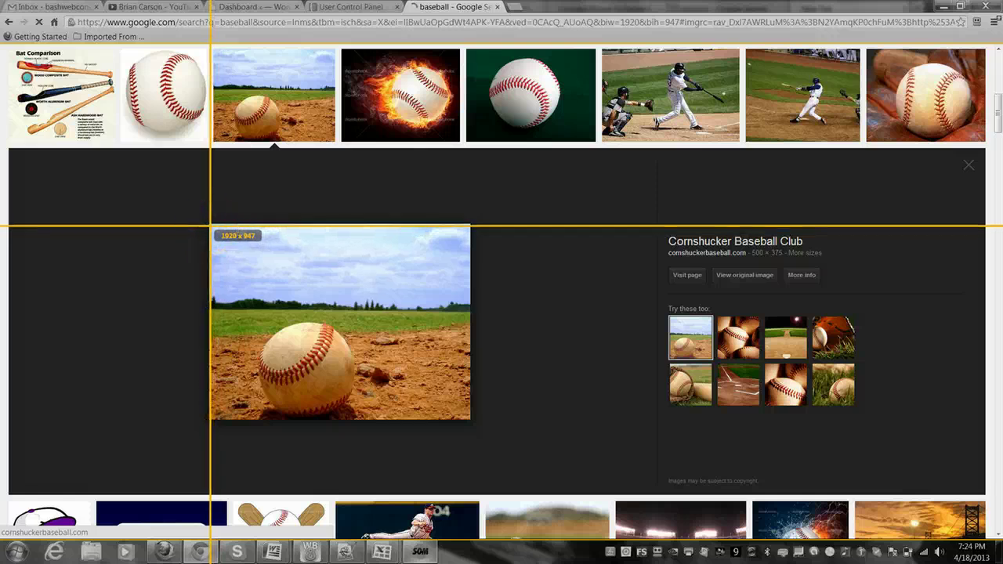
drag(211, 226, 469, 417)
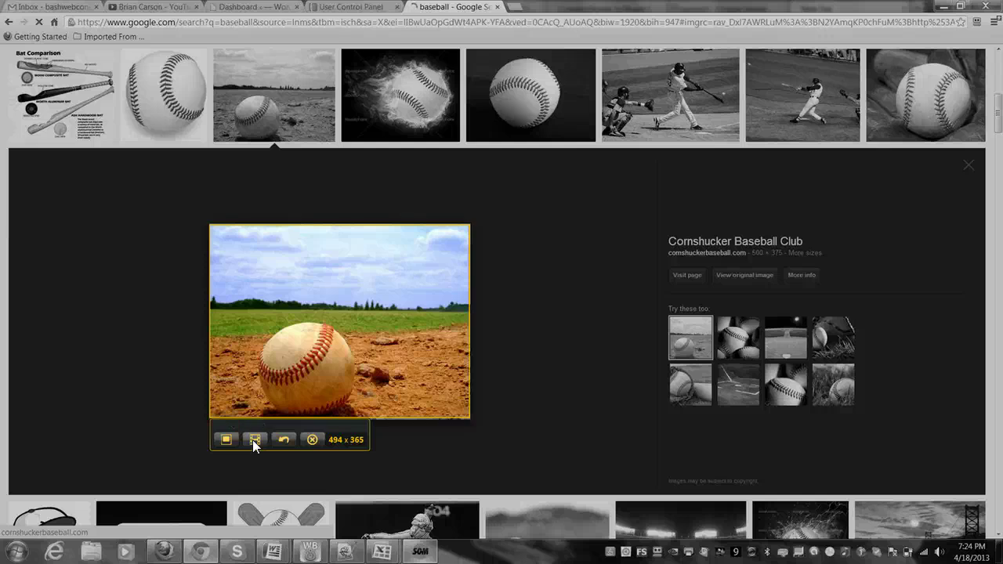
Step: Capture the framed area as a still image and bring up its PNG save dialog
click(225, 440)
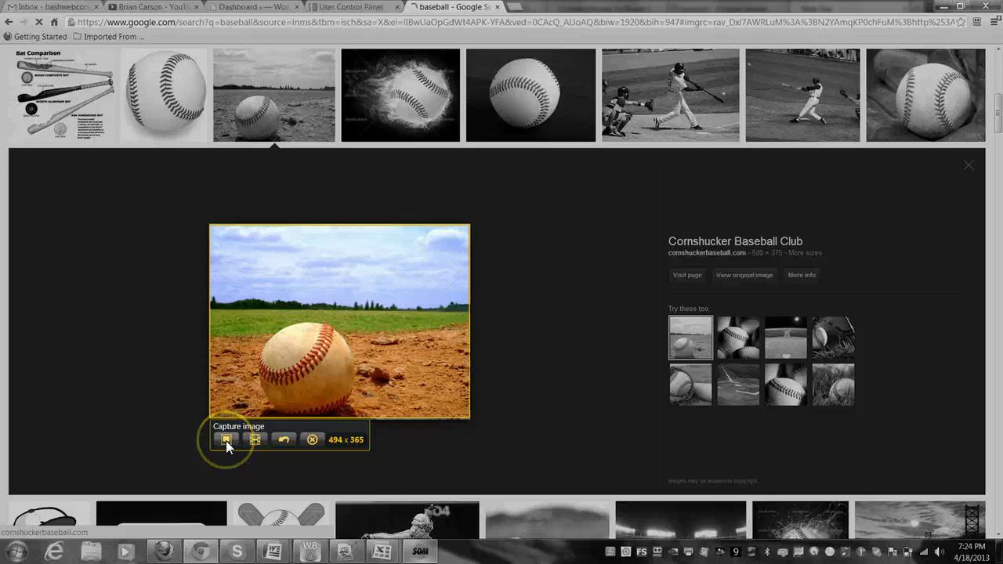
click(225, 440)
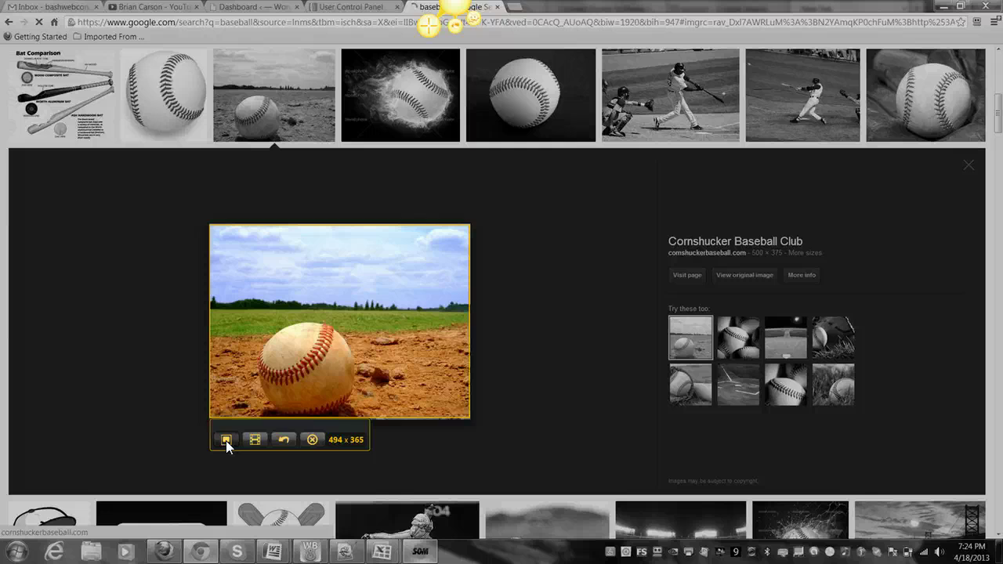
click(225, 440)
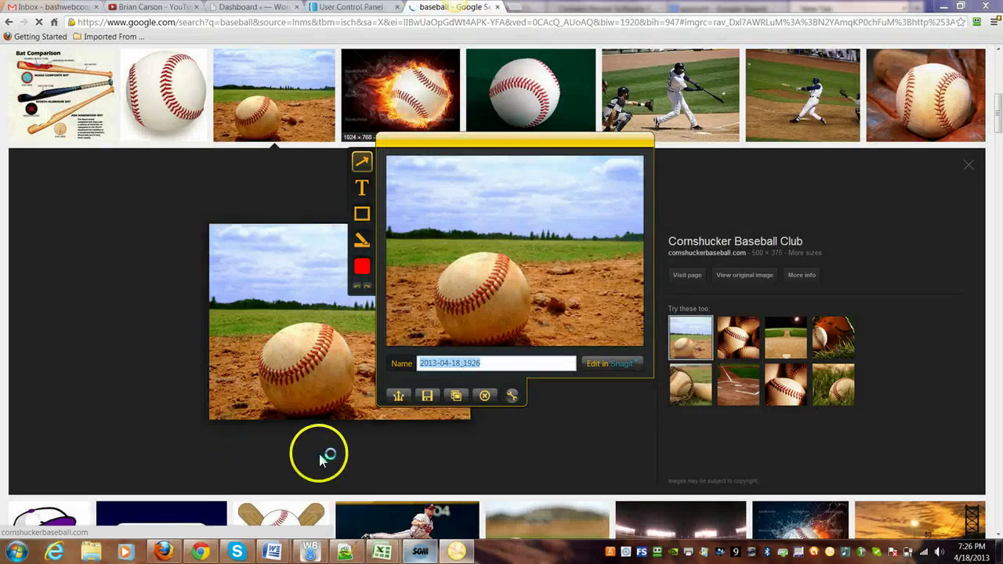
click(430, 398)
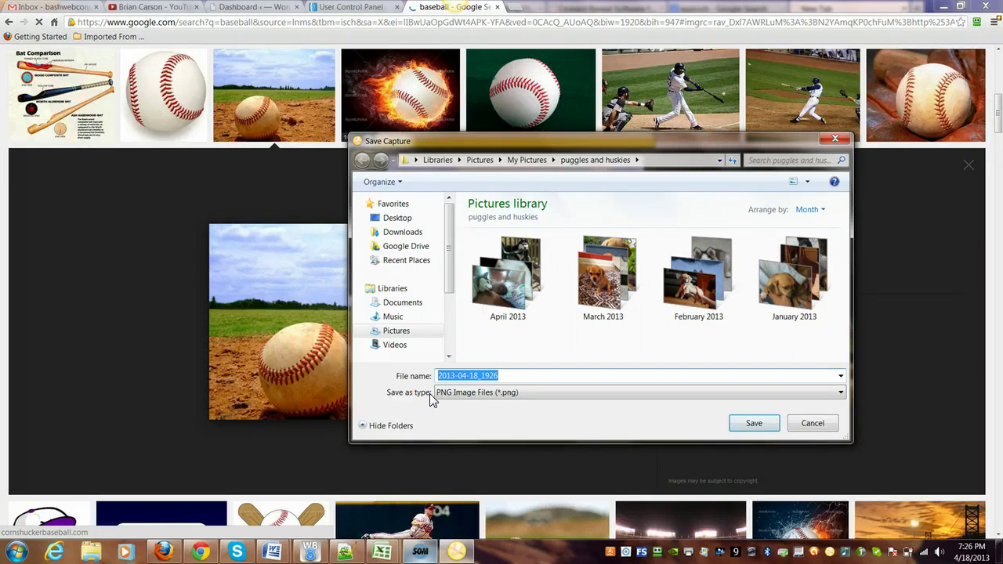
Step: Save the capture as a PNG in Pictures > The Beauty Registry, then dismiss the notification
click(400, 330)
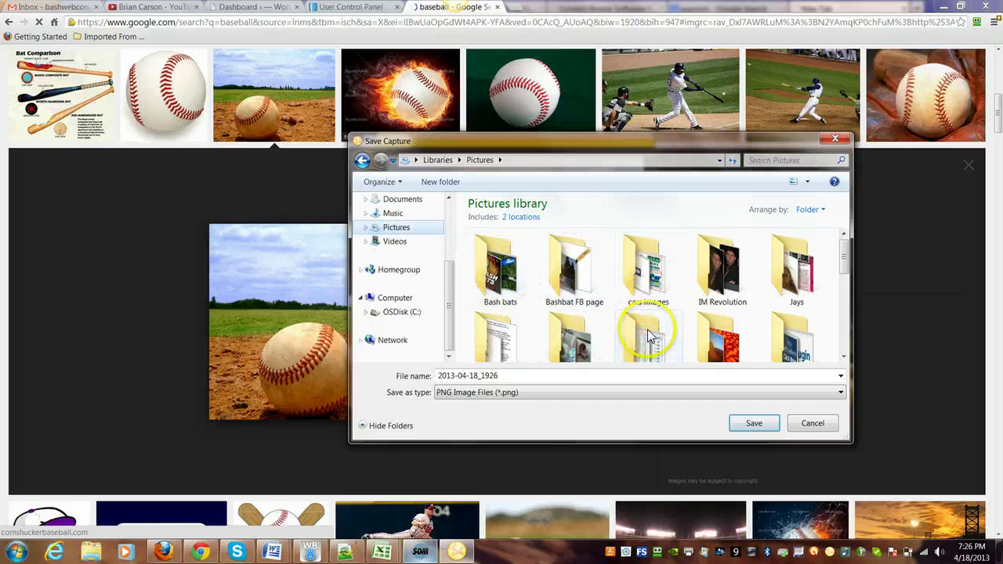
drag(843, 253, 866, 293)
click(576, 302)
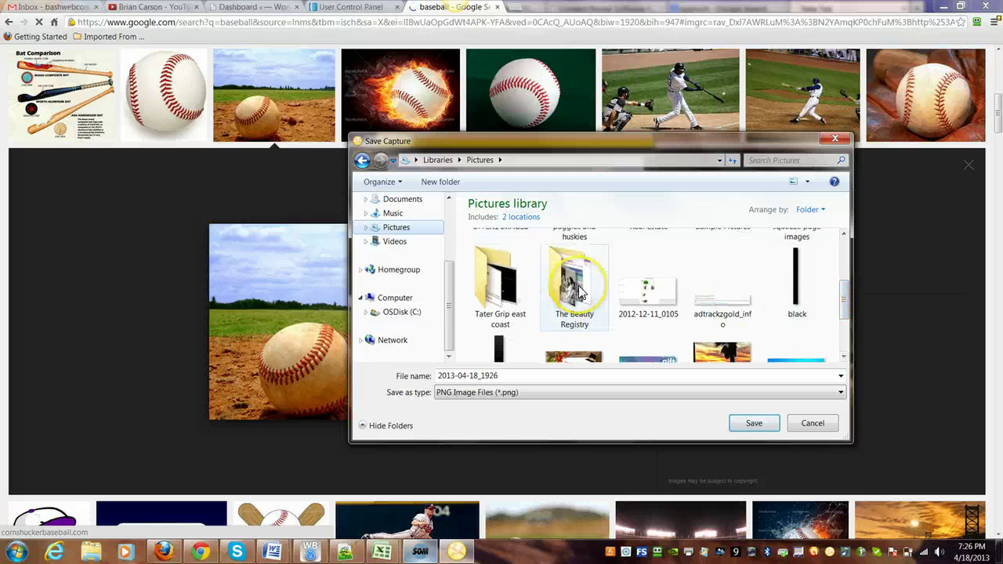
double_click(580, 292)
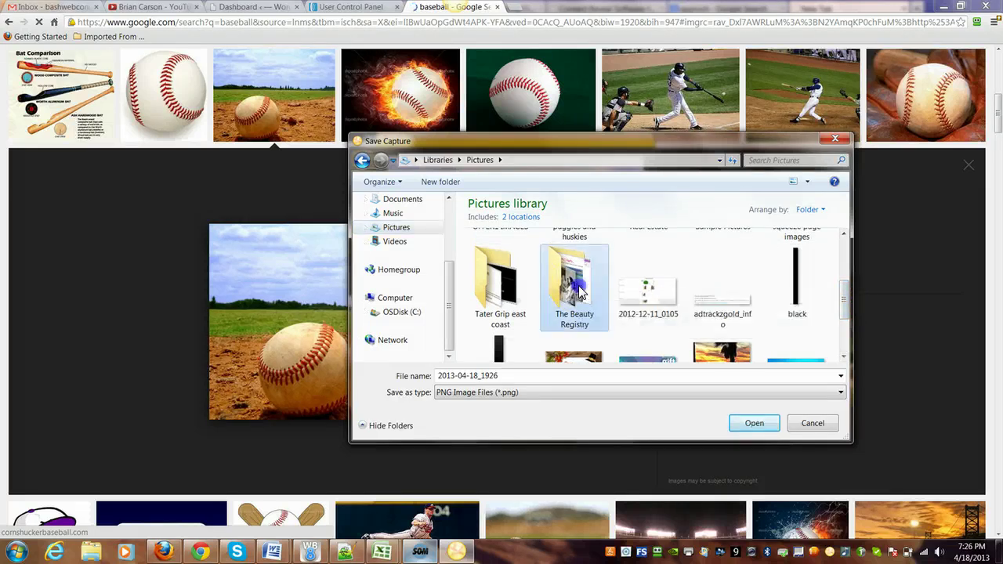
click(754, 423)
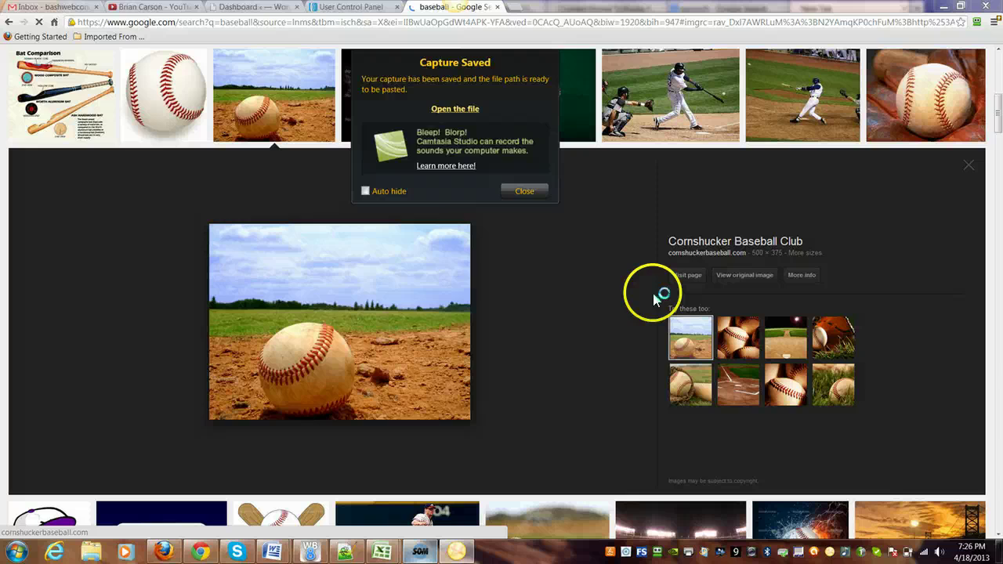
click(523, 191)
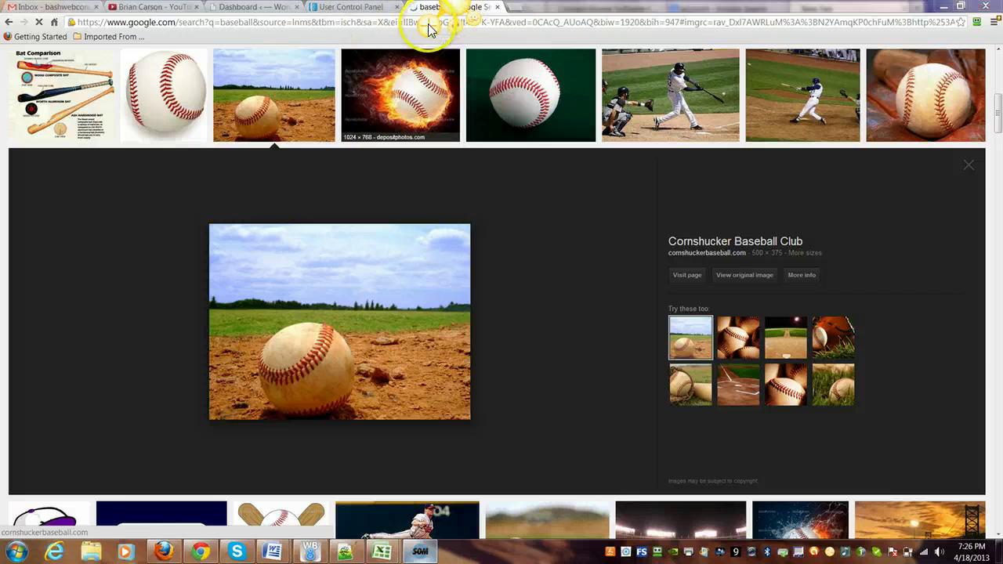
Step: Start a new Jing capture framing the baseball preview at 496 x 369
key(Print)
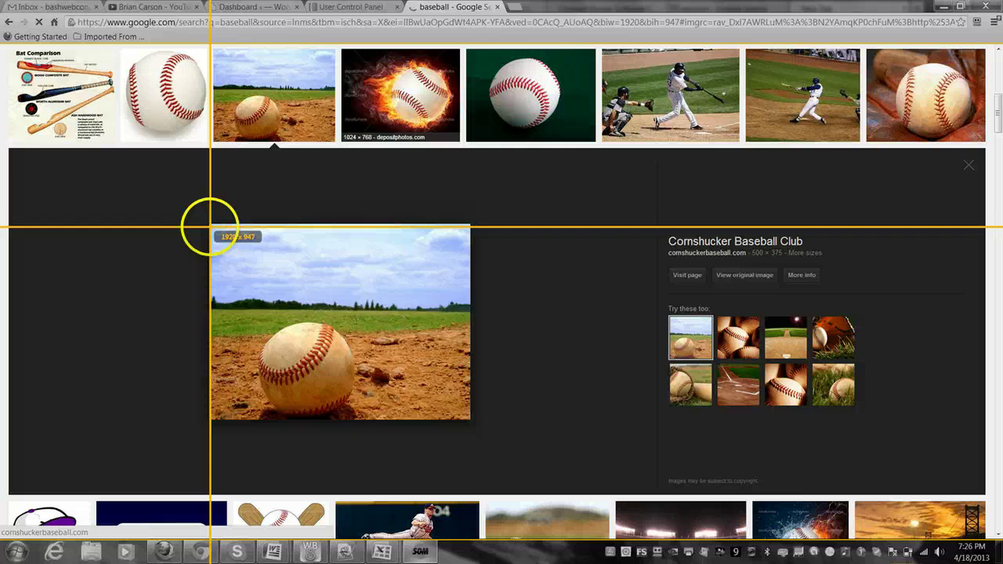
drag(210, 224, 471, 419)
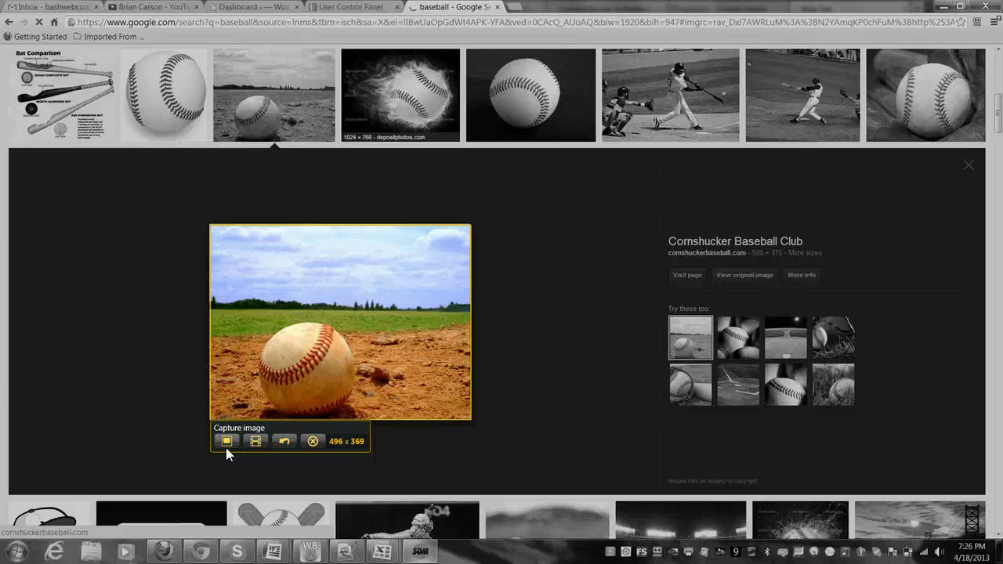
Step: Record a video of the framed baseball image and pause it at 0:07
click(251, 445)
click(257, 442)
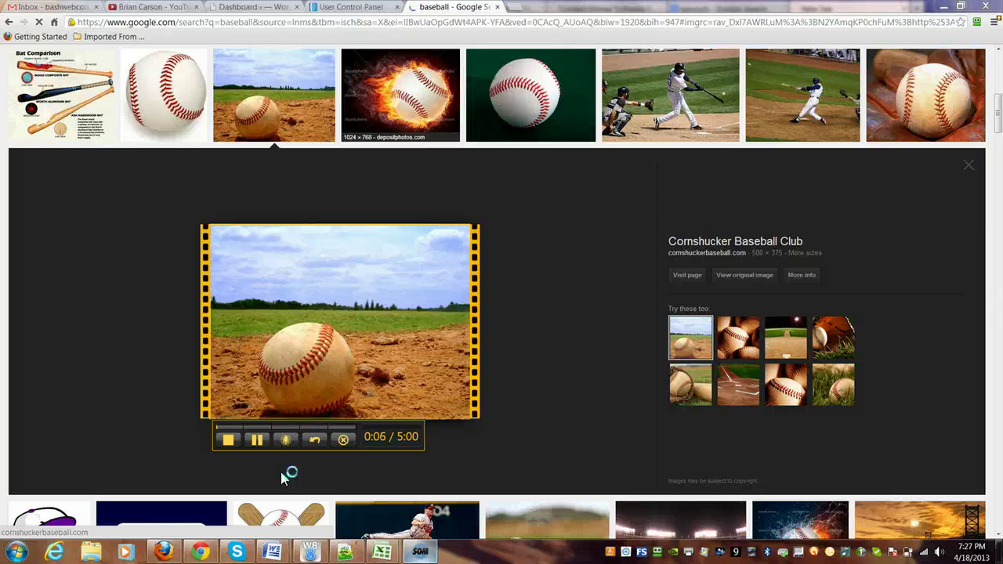
click(259, 444)
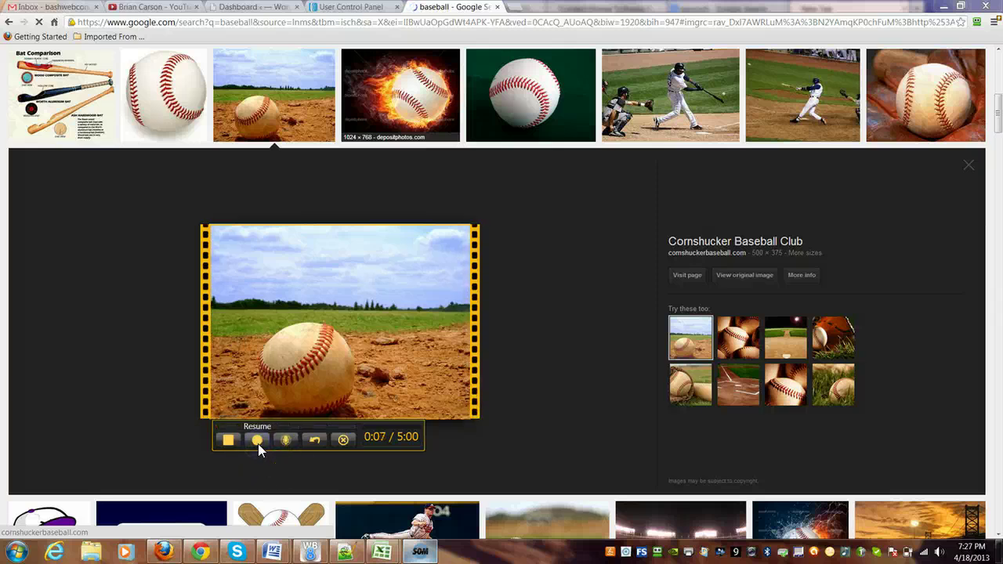